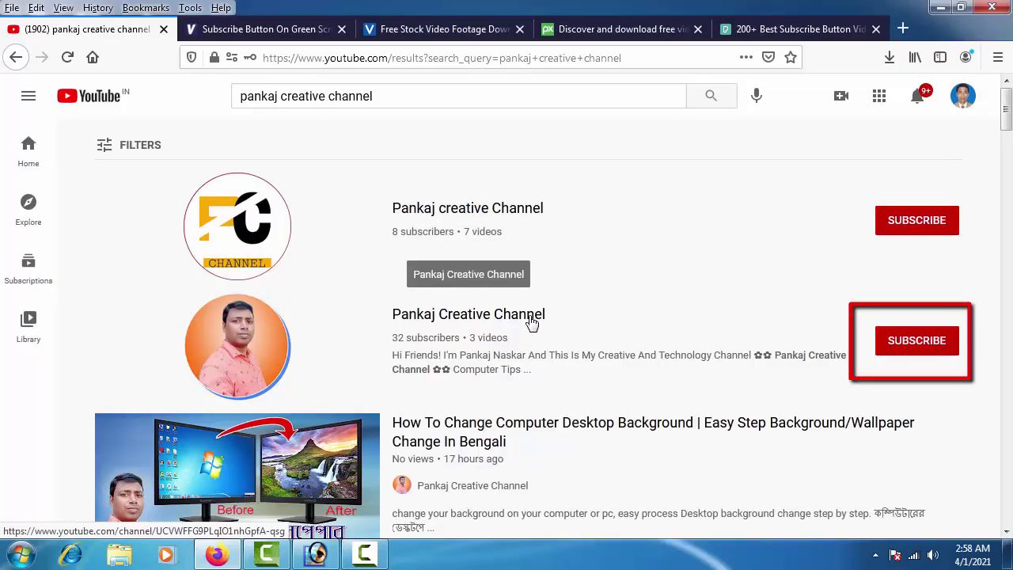
Open the Pankaj Creative Channel page with 32 subscribers, subscribe to it, and set its notifications to All.
left_click(531, 321)
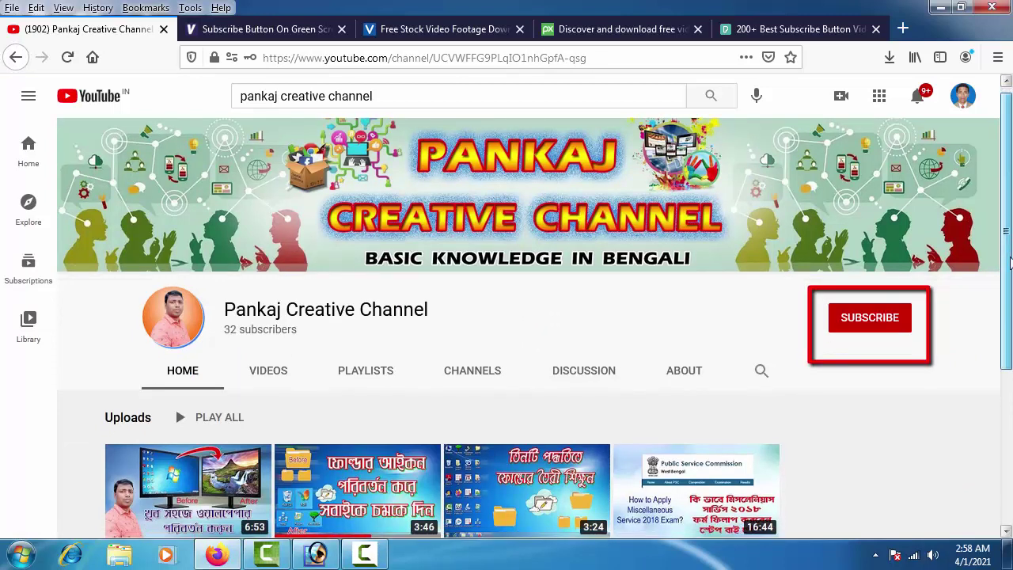
left_click(904, 320)
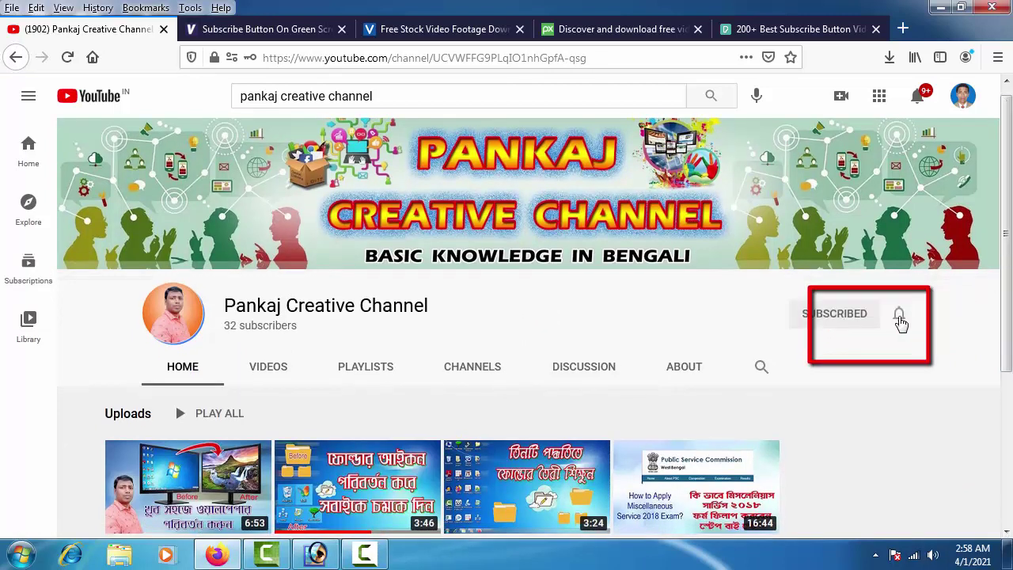
left_click(902, 316)
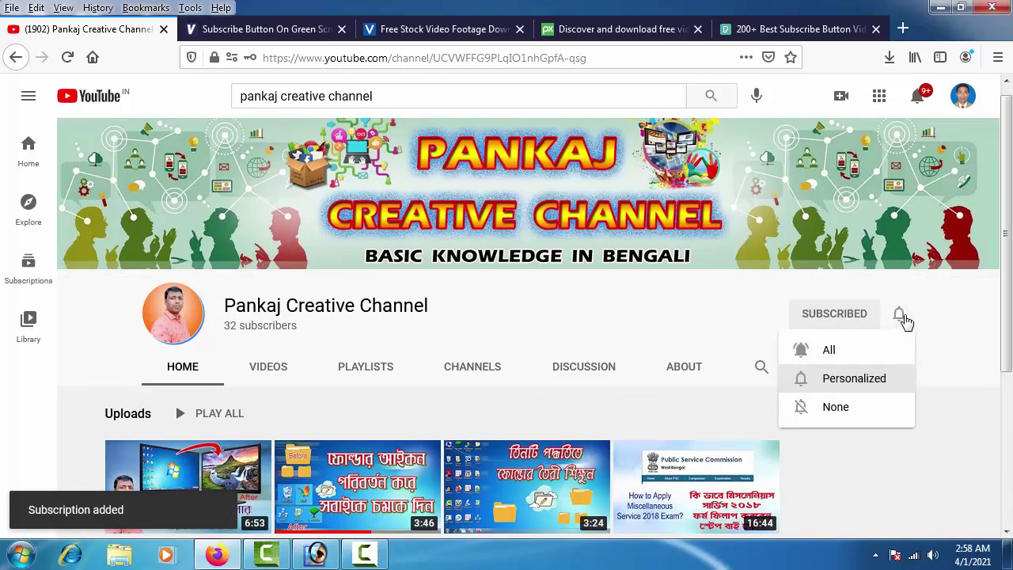
left_click(889, 359)
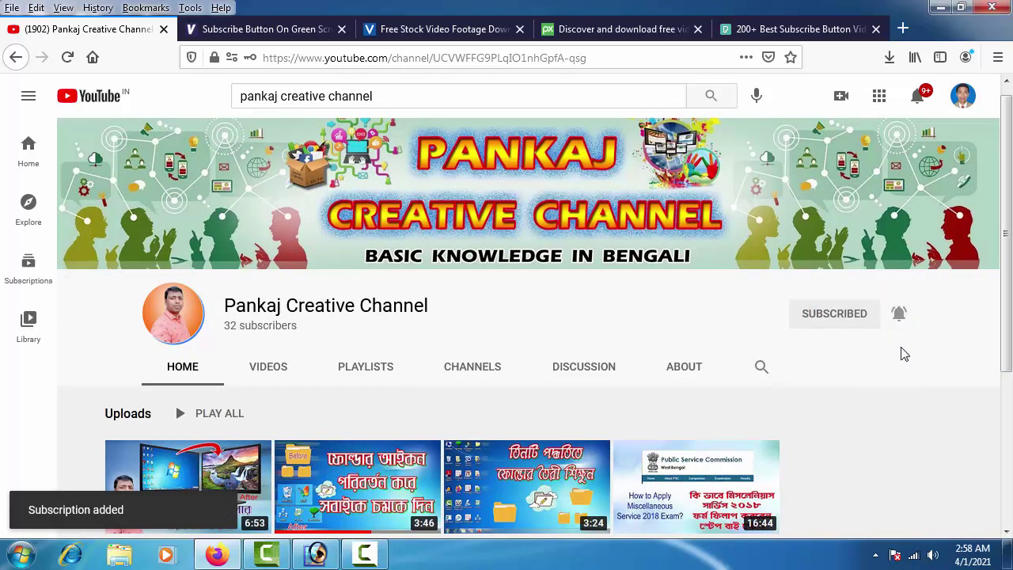
left_click_drag(1008, 310, 1008, 271)
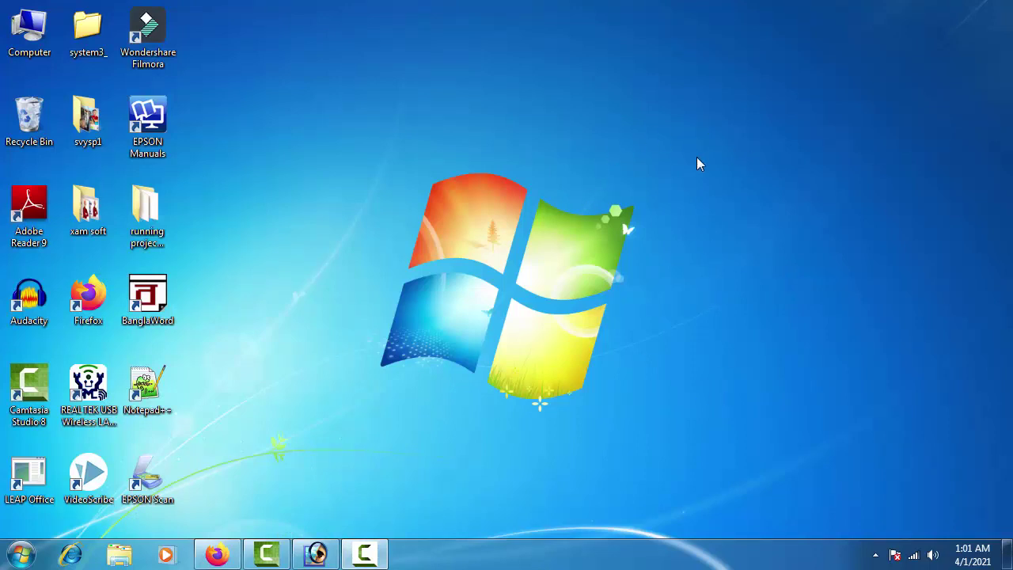
Go to the desktop, open the Screen Saver settings from its personalization options, and select the Ribbons screen saver.
right_click(698, 122)
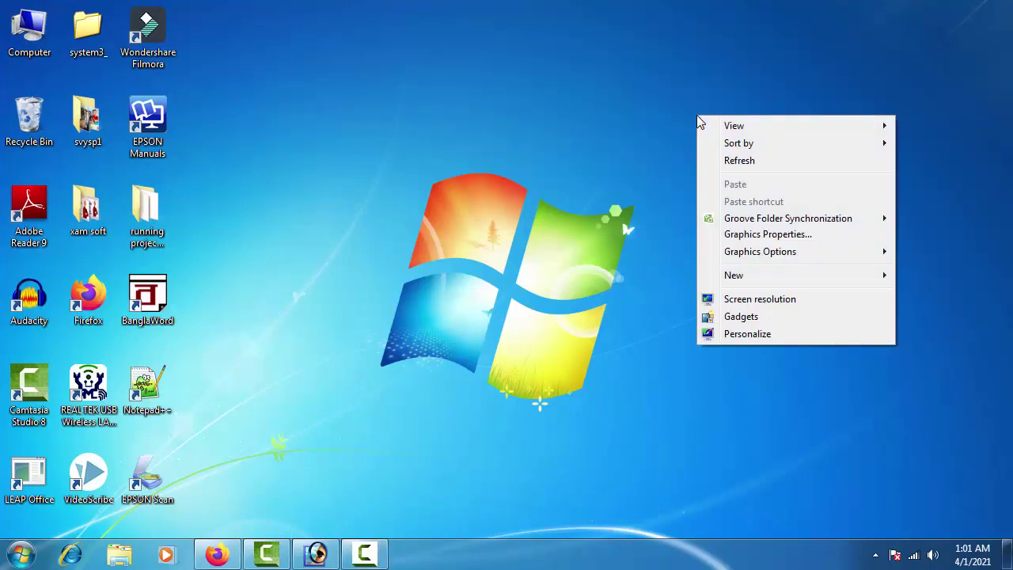
left_click(791, 333)
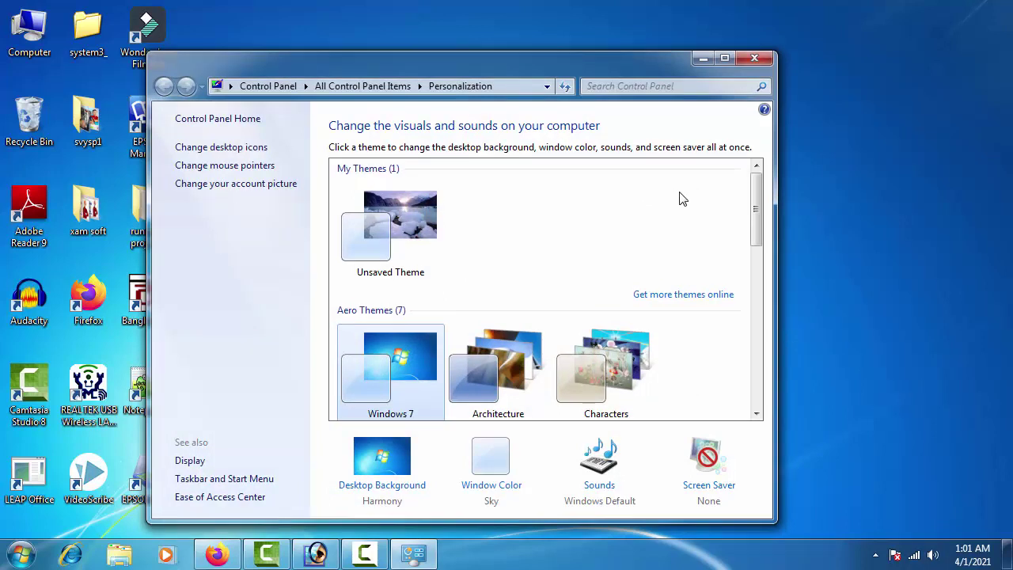
left_click(707, 457)
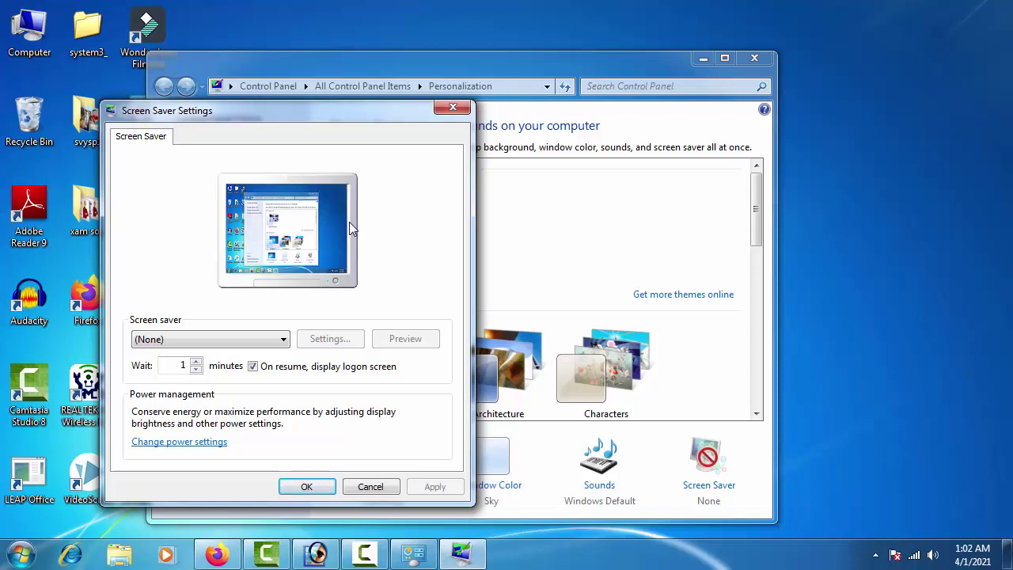
left_click(220, 341)
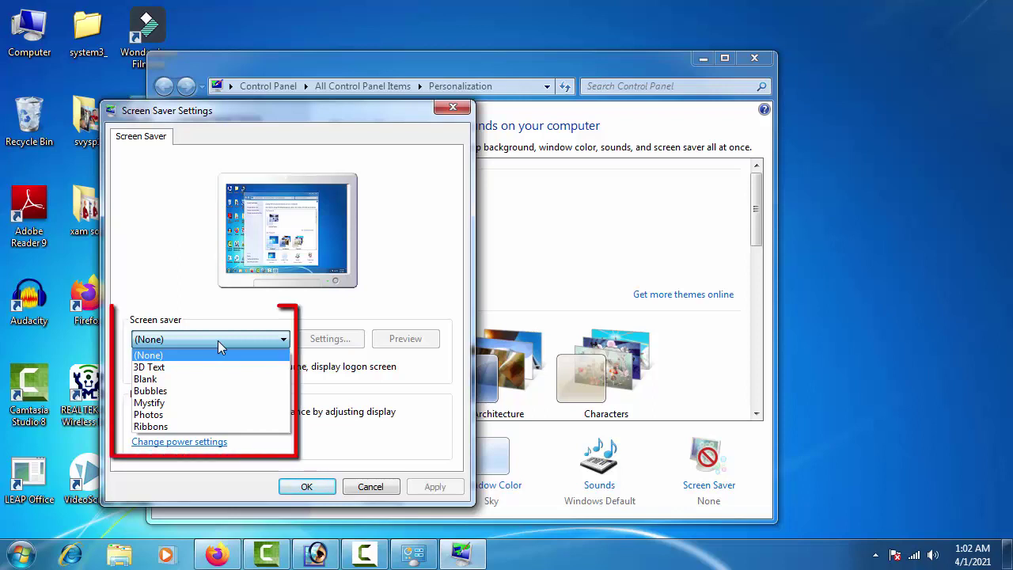
left_click(207, 425)
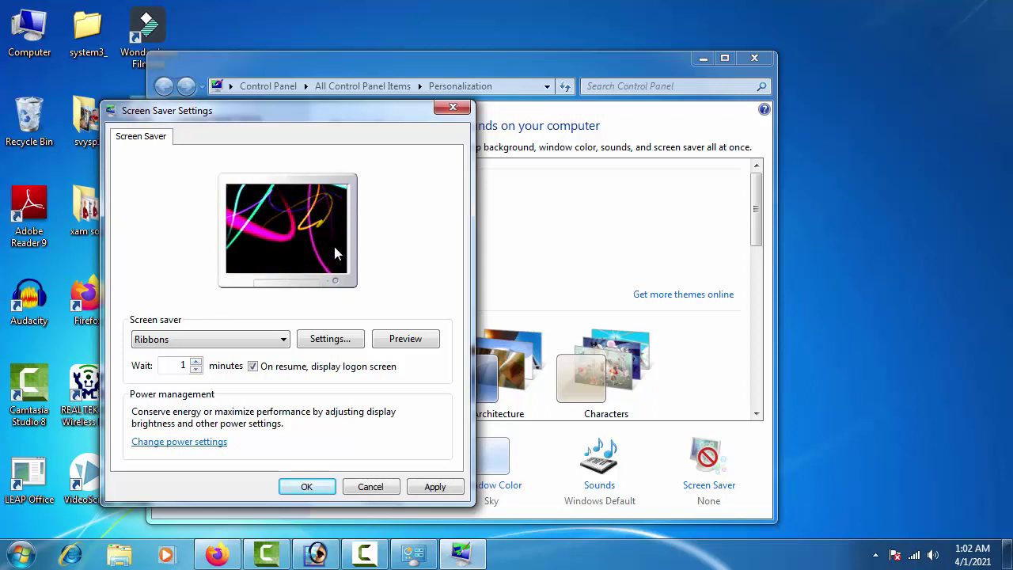
Try a screen saver wait time of 5 minutes, and set it back to 1 minute.
left_click(187, 368)
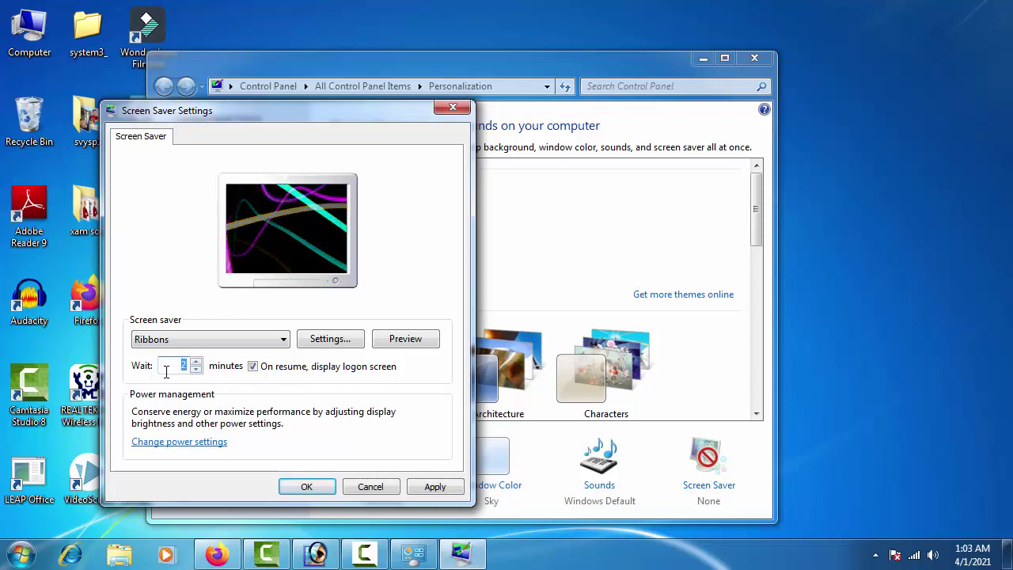
key("BackSpace")
type("5")
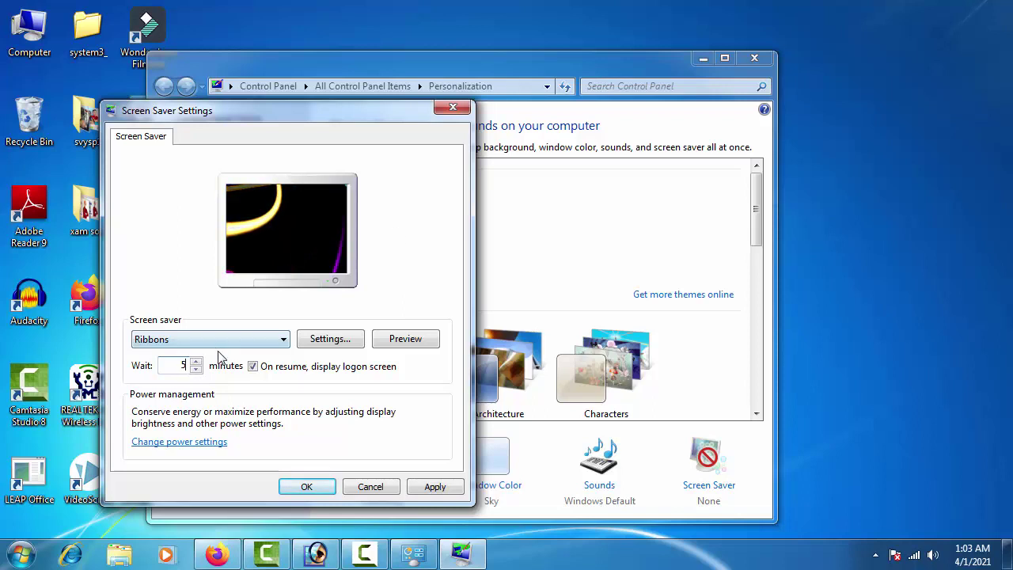
double_click(174, 366)
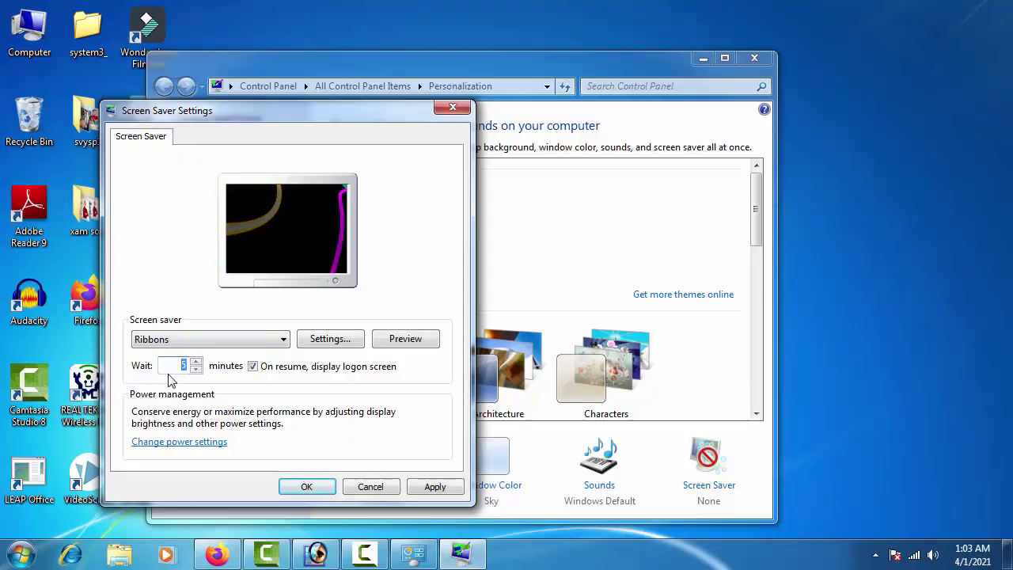
type("1")
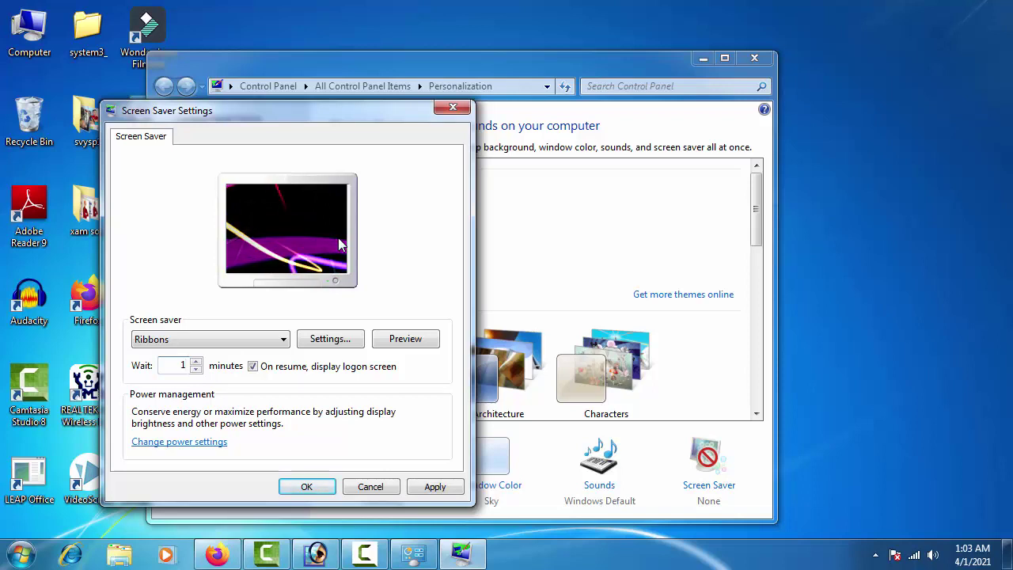
Disable the logon screen on resume, apply the screen saver settings, and close the settings and Personalization windows.
left_click(253, 366)
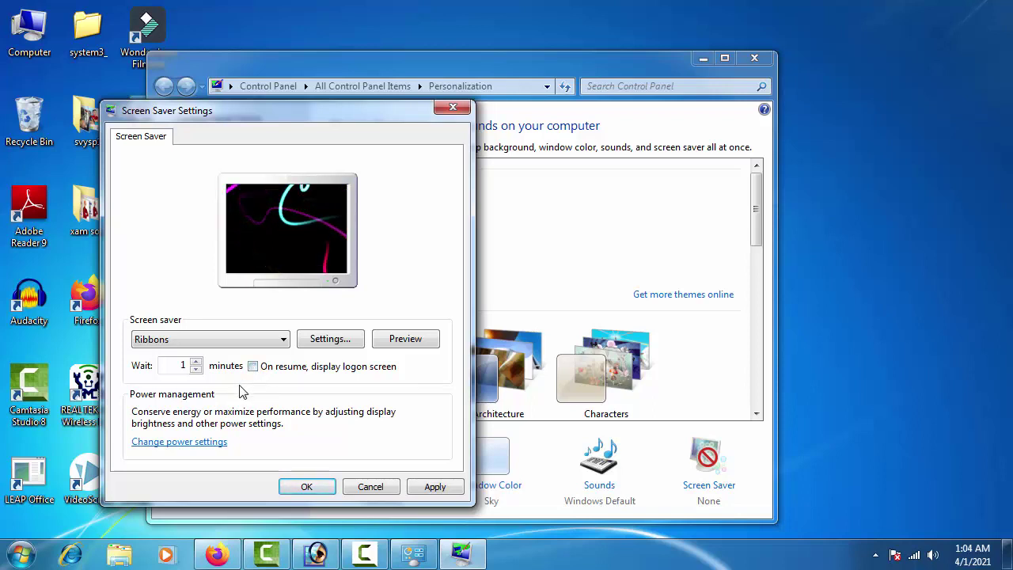
left_click(433, 487)
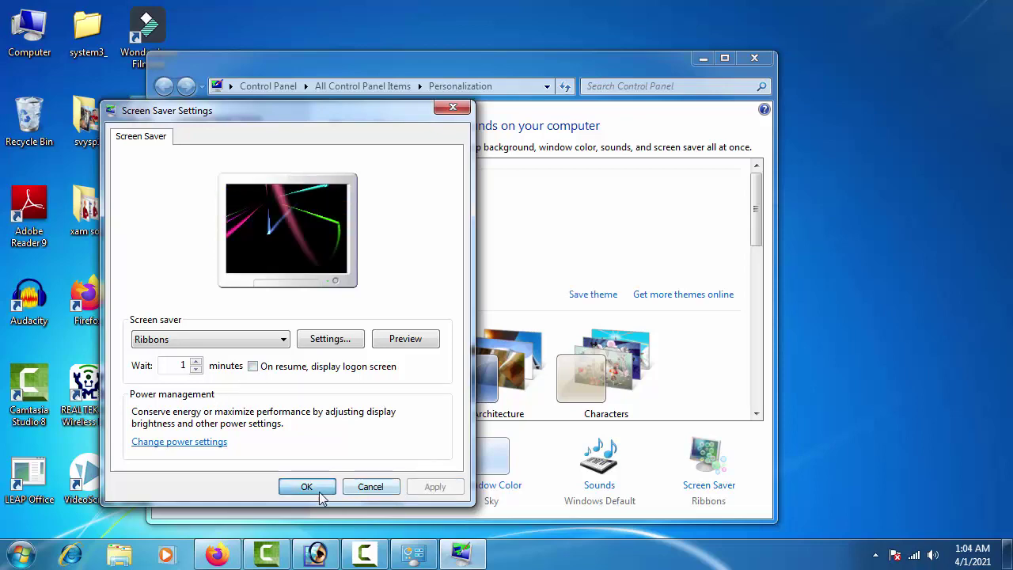
left_click(319, 489)
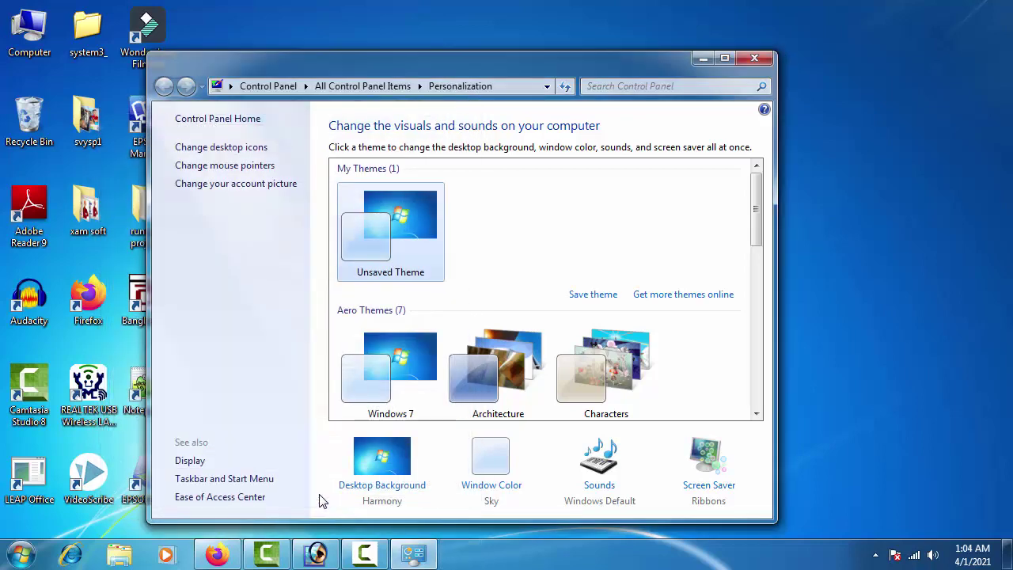
left_click(753, 58)
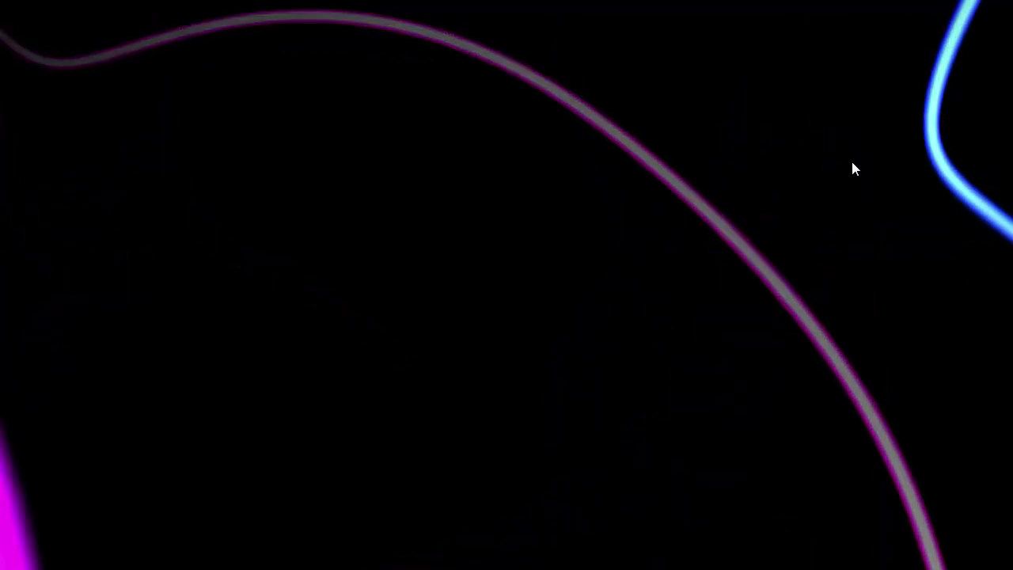
Exit the running screen saver, change the screen saver to Bubbles in the personalization settings, apply it, and close the windows.
right_click(713, 137)
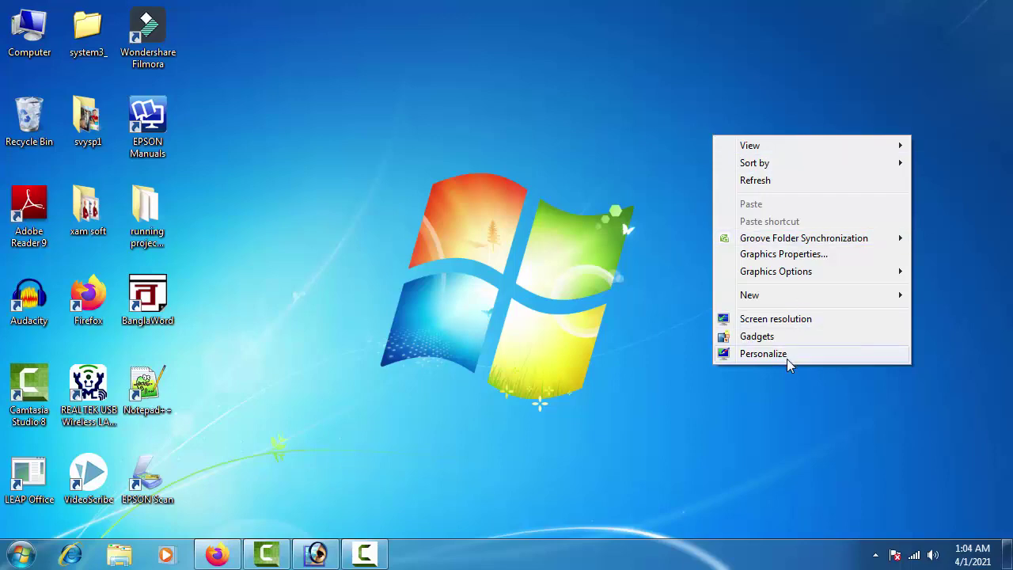
left_click(764, 353)
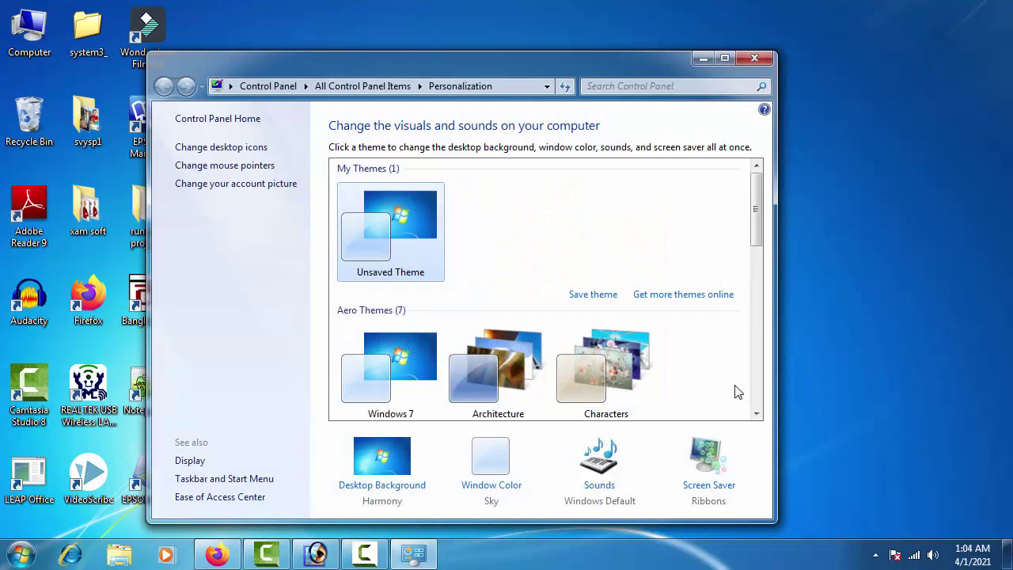
left_click(708, 455)
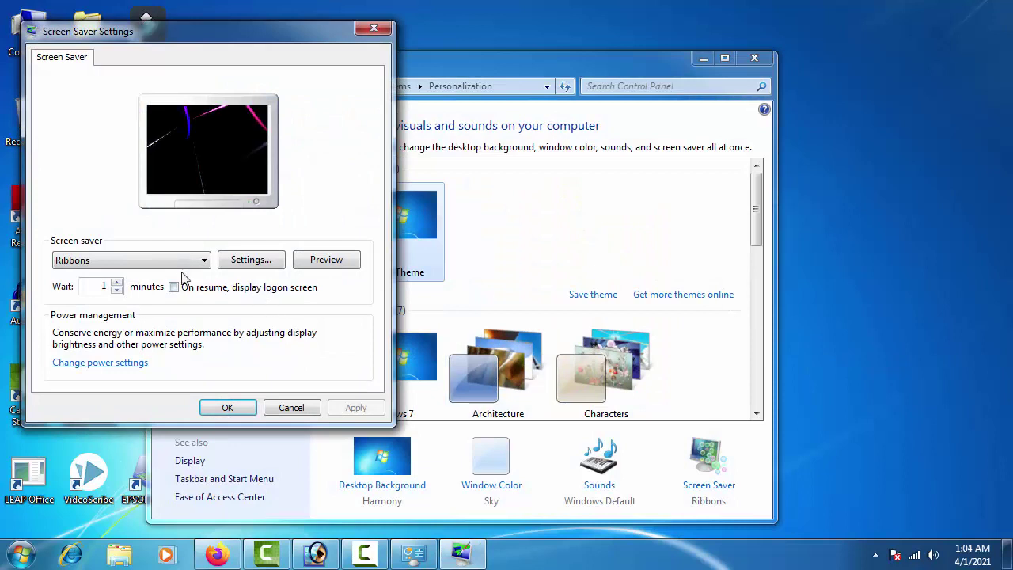
left_click(177, 261)
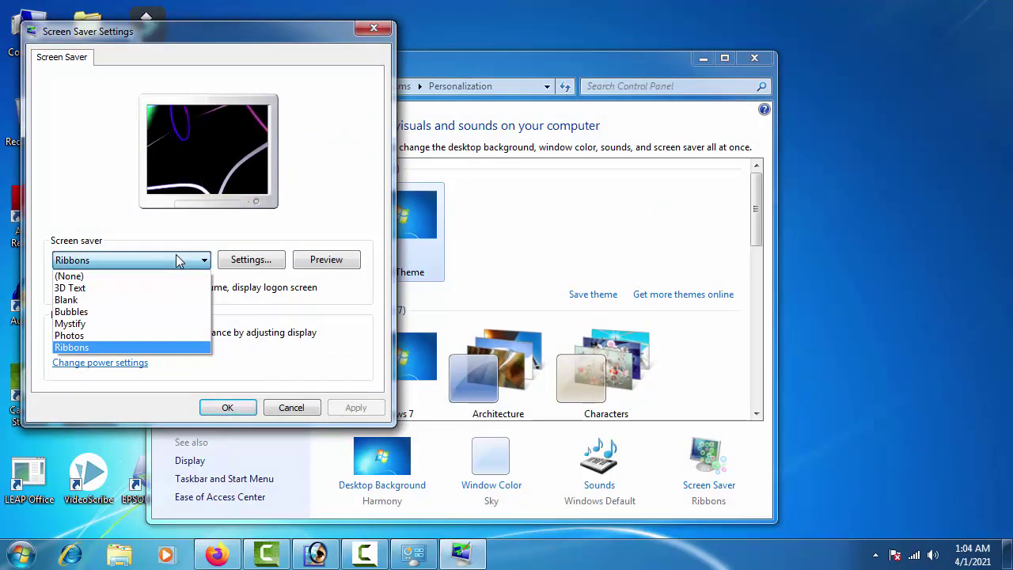
left_click(147, 312)
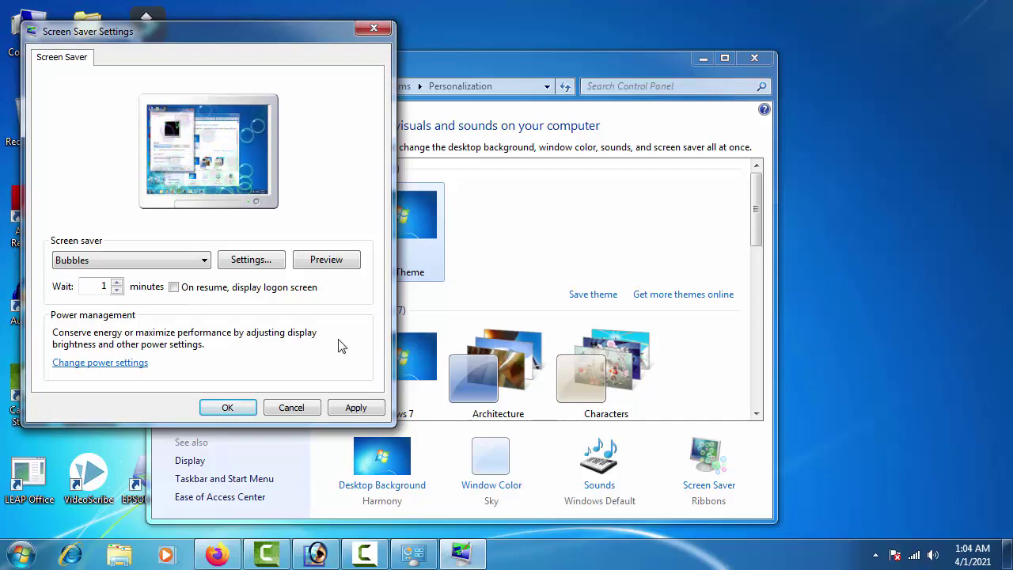
left_click(371, 408)
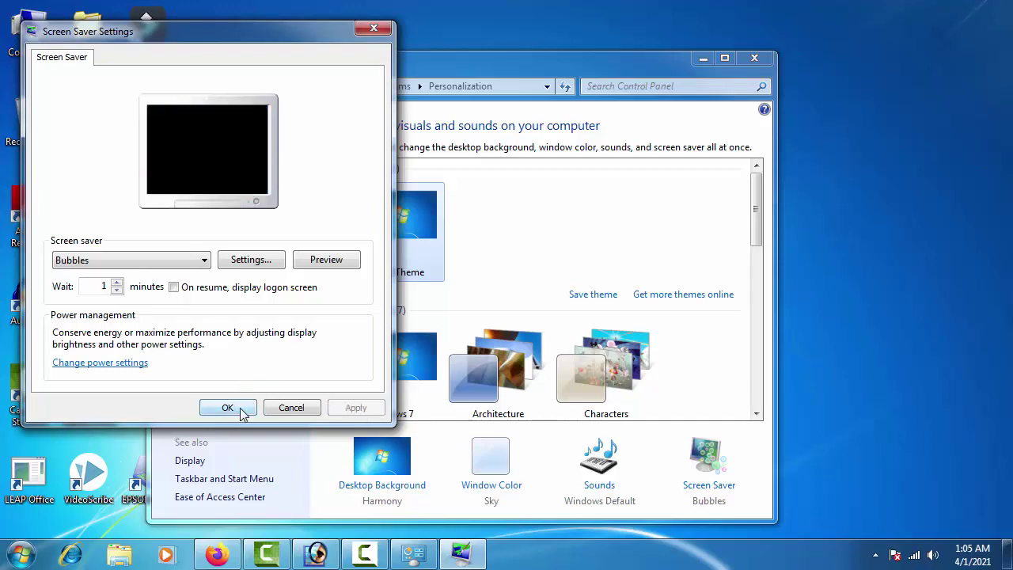
left_click(241, 407)
left_click(757, 61)
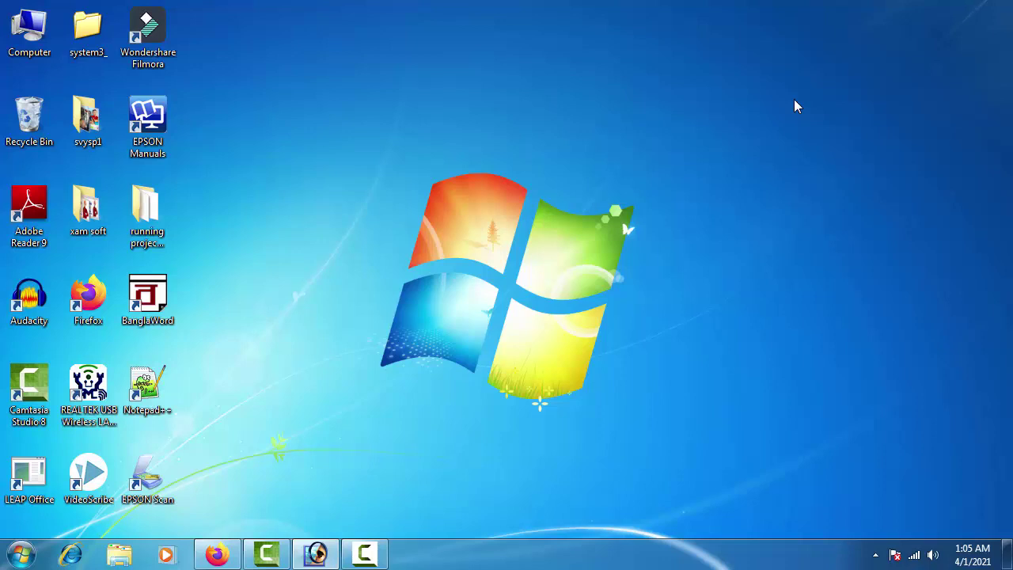
Reopen the Screen Saver settings from the desktop's personalization options and select the 3D Text screen saver.
right_click(746, 102)
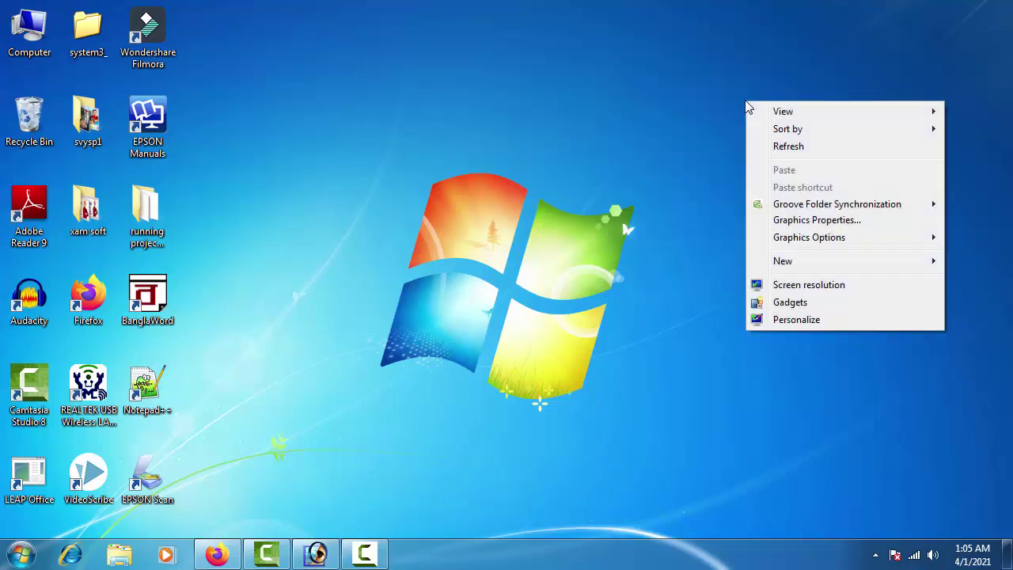
left_click(854, 319)
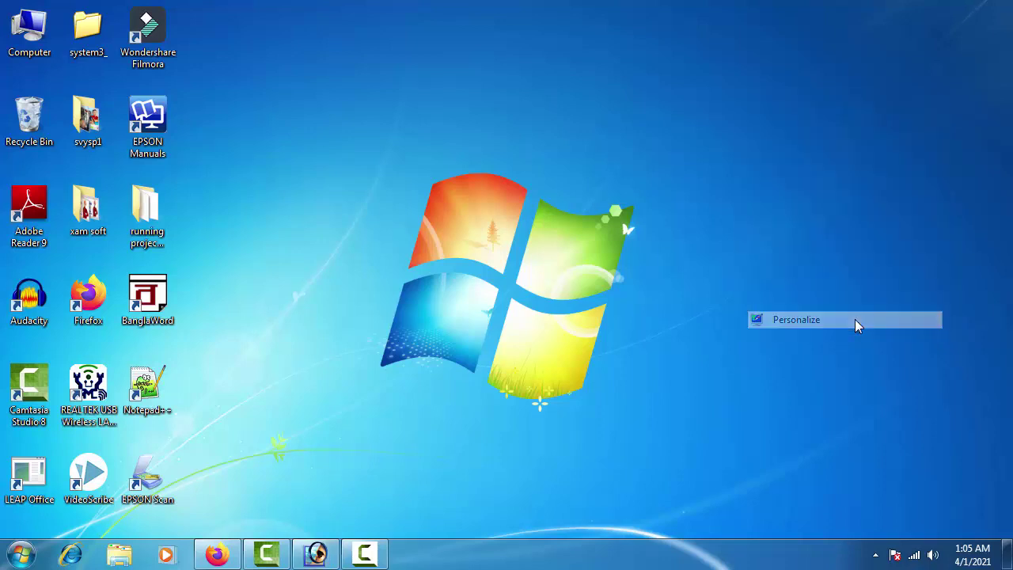
left_click(712, 463)
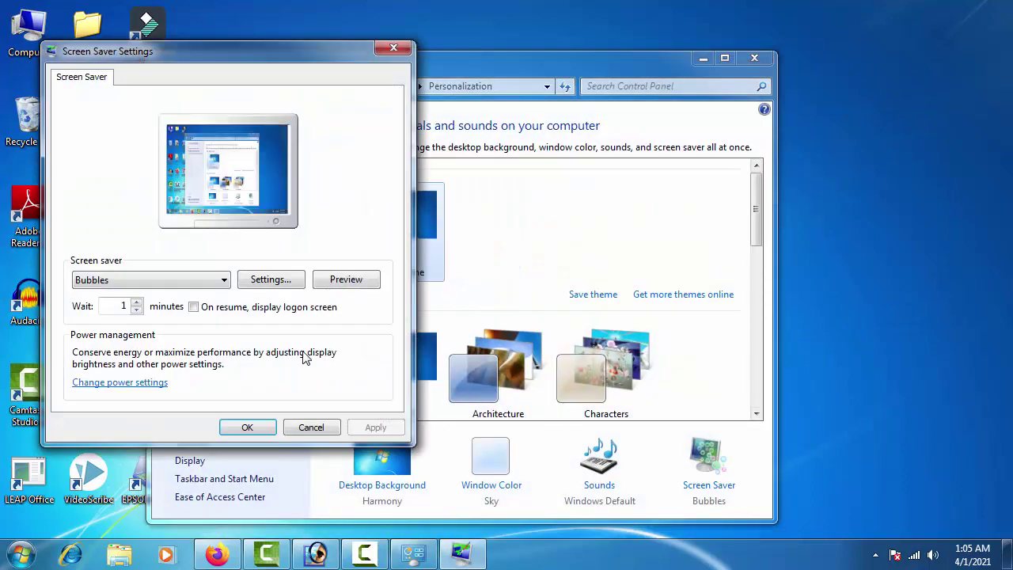
left_click(203, 281)
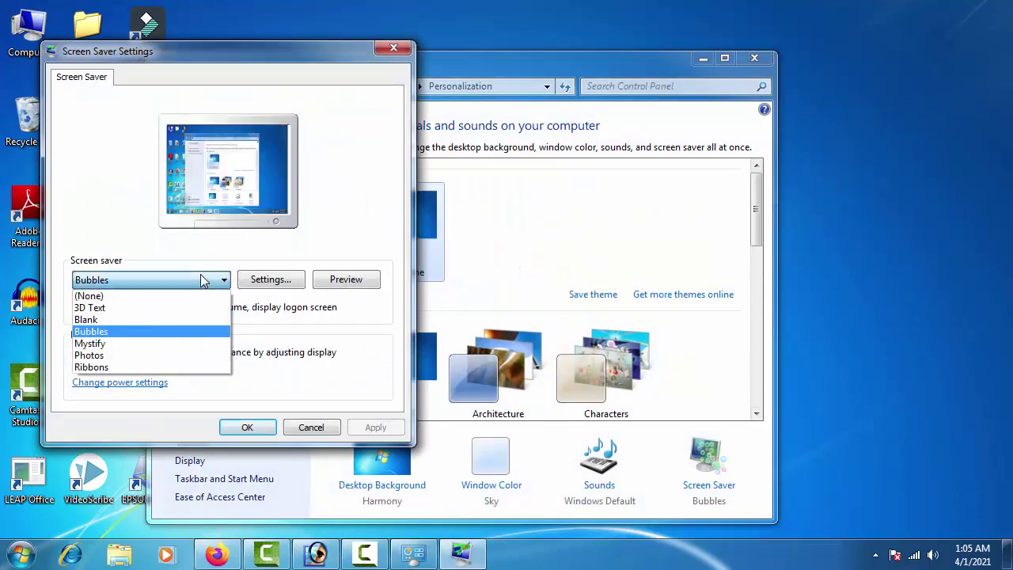
left_click(178, 307)
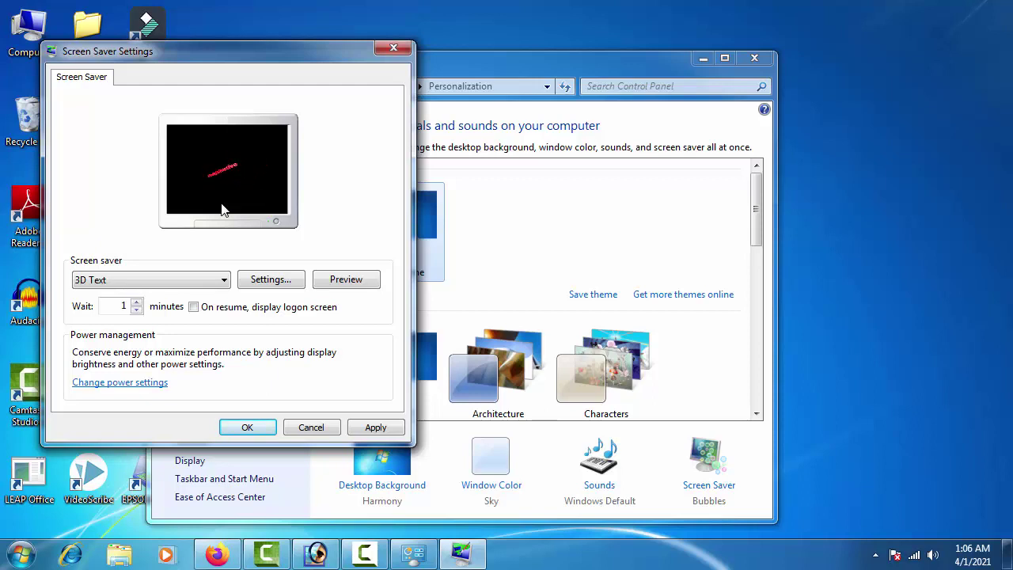
Open the 3D Text screen saver's settings and replace the custom text with "Rahul Computer".
left_click(276, 289)
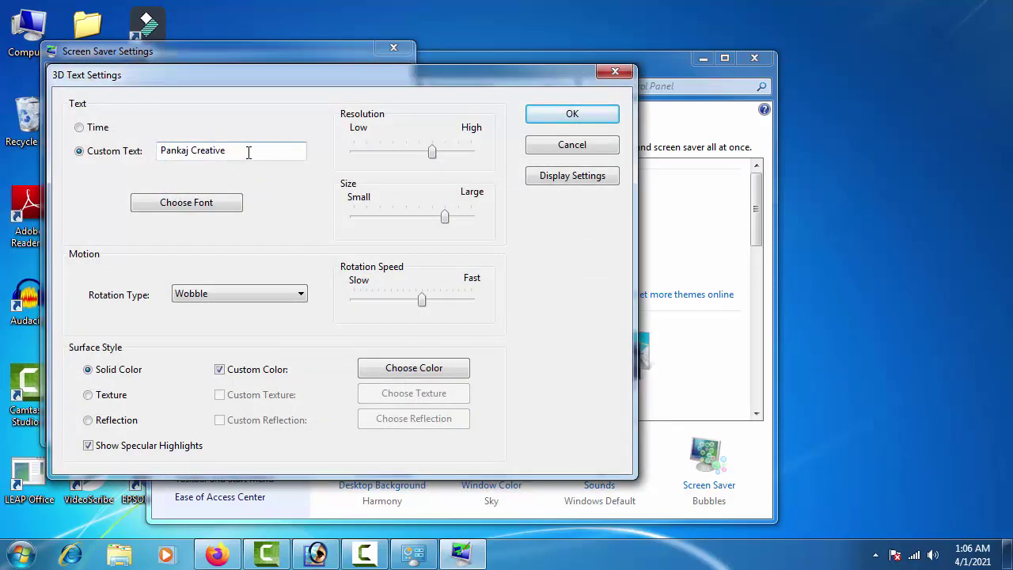
left_click_drag(246, 153, 136, 169)
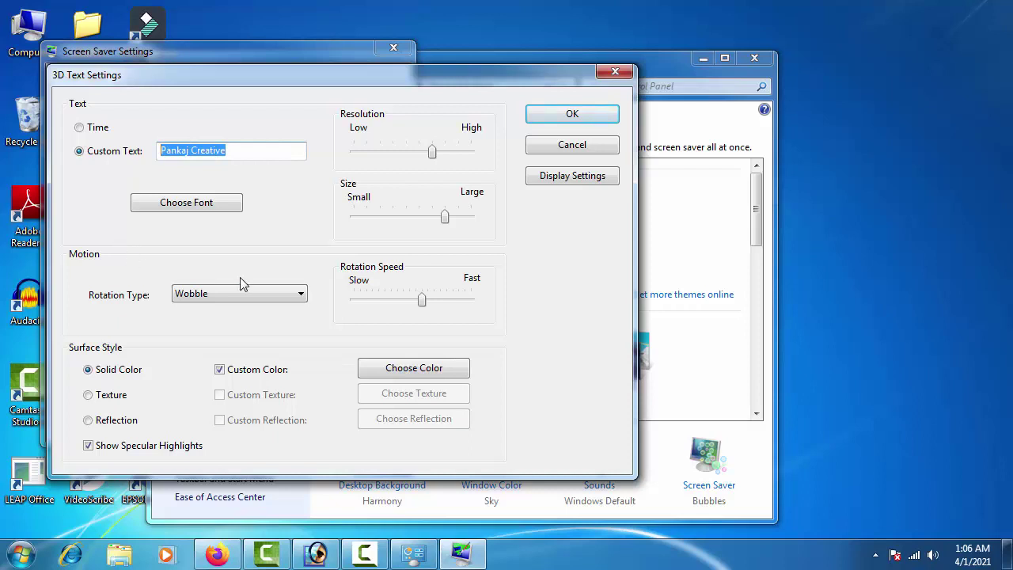
key("BackSpace")
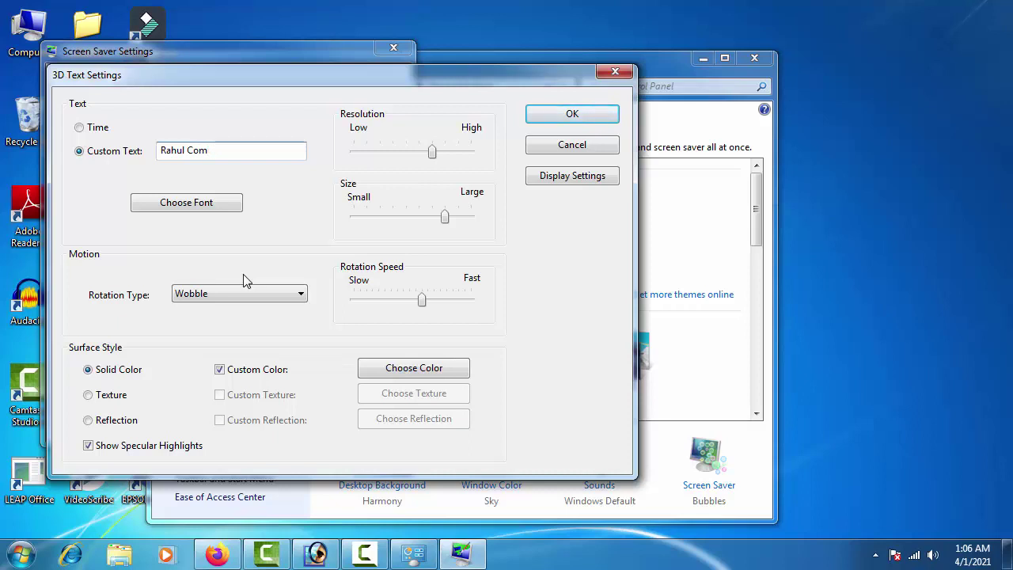
type("puter")
Reduce the 3D text size to slightly above the middle of its range.
mouse_move(434, 155)
left_mouse_down()
mouse_move(408, 155)
mouse_move(436, 164)
mouse_move(425, 155)
mouse_move(434, 151)
left_mouse_up()
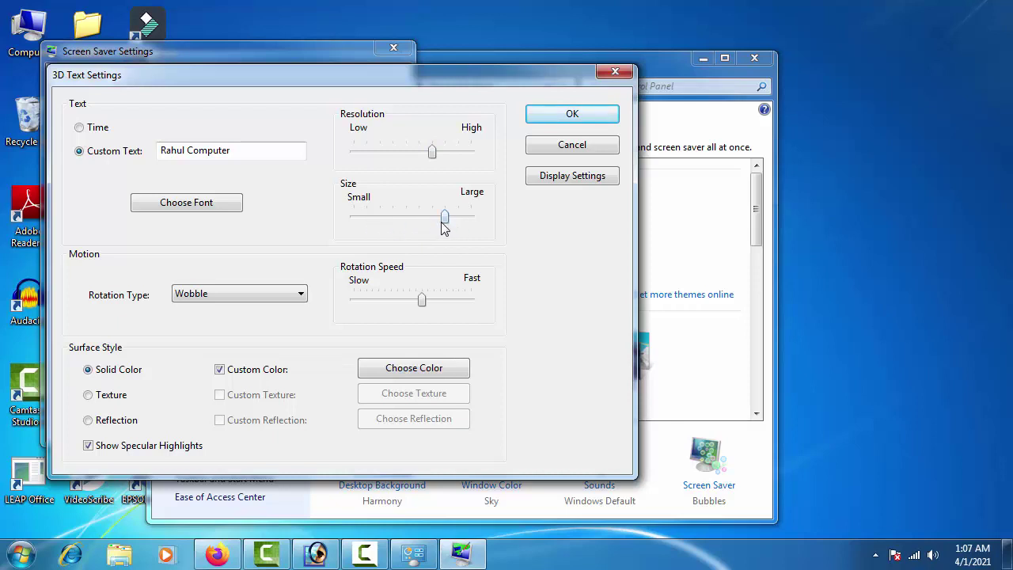
mouse_move(446, 224)
left_mouse_down()
mouse_move(406, 220)
mouse_move(448, 224)
mouse_move(416, 223)
mouse_move(437, 223)
mouse_move(426, 223)
left_mouse_up()
Set the 3D text's rotation type to Tumble.
left_click(256, 299)
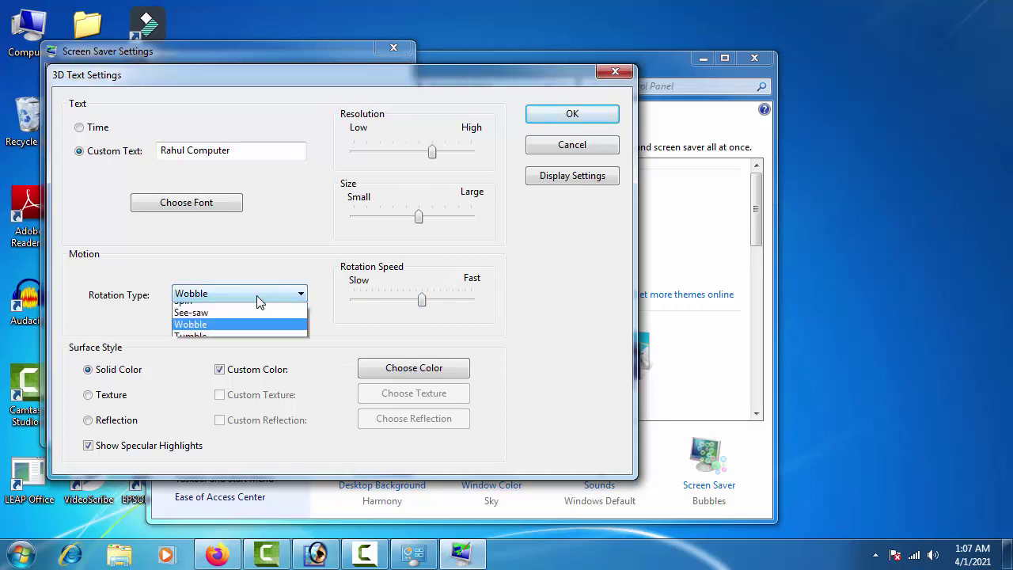
key("Down")
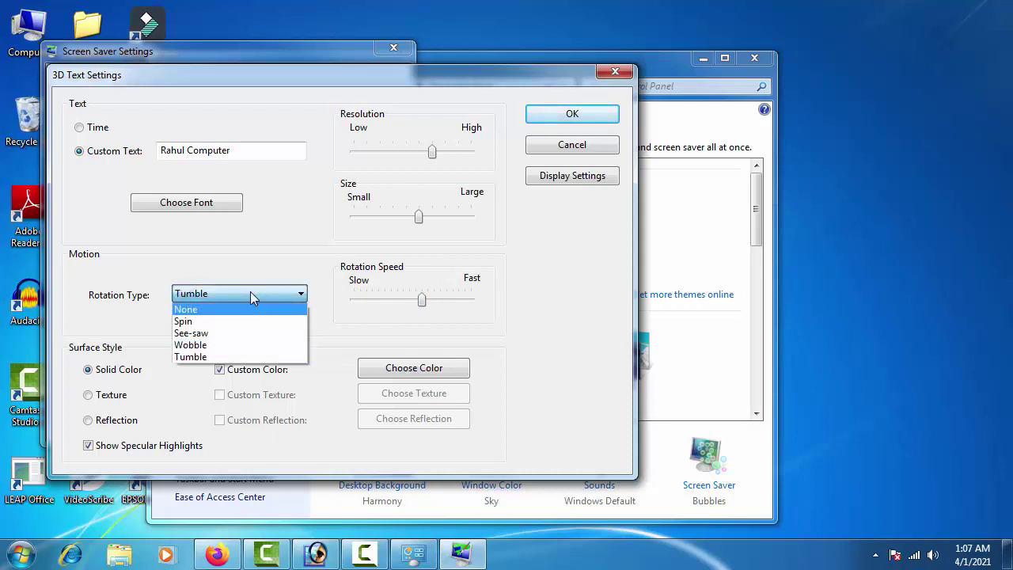
left_click(232, 357)
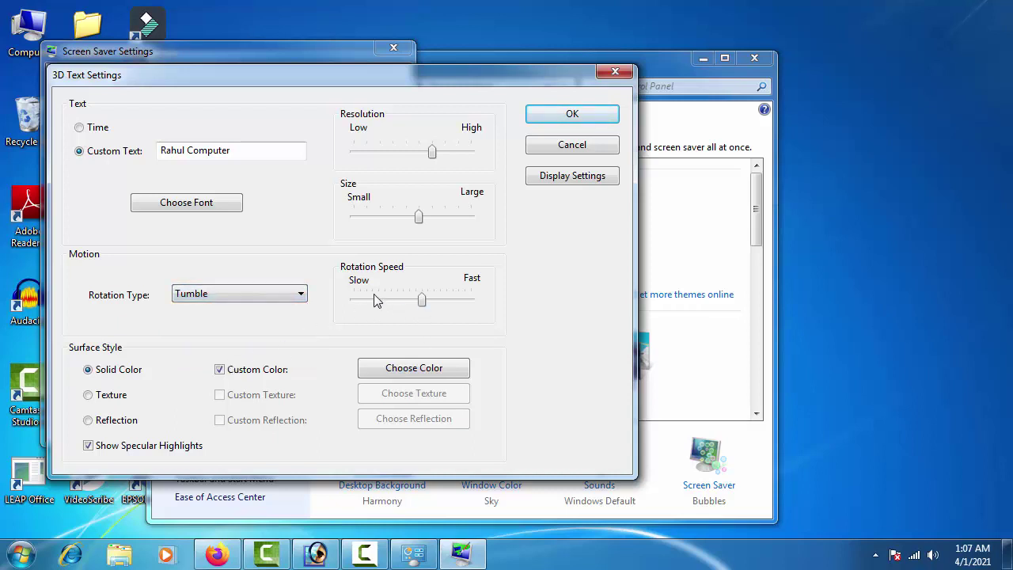
mouse_move(424, 301)
left_mouse_down()
mouse_move(388, 302)
mouse_move(436, 299)
mouse_move(402, 303)
mouse_move(422, 303)
left_mouse_up()
Choose red (255, 0, 0) as the custom solid color and switch the surface style to Texture.
left_click(389, 371)
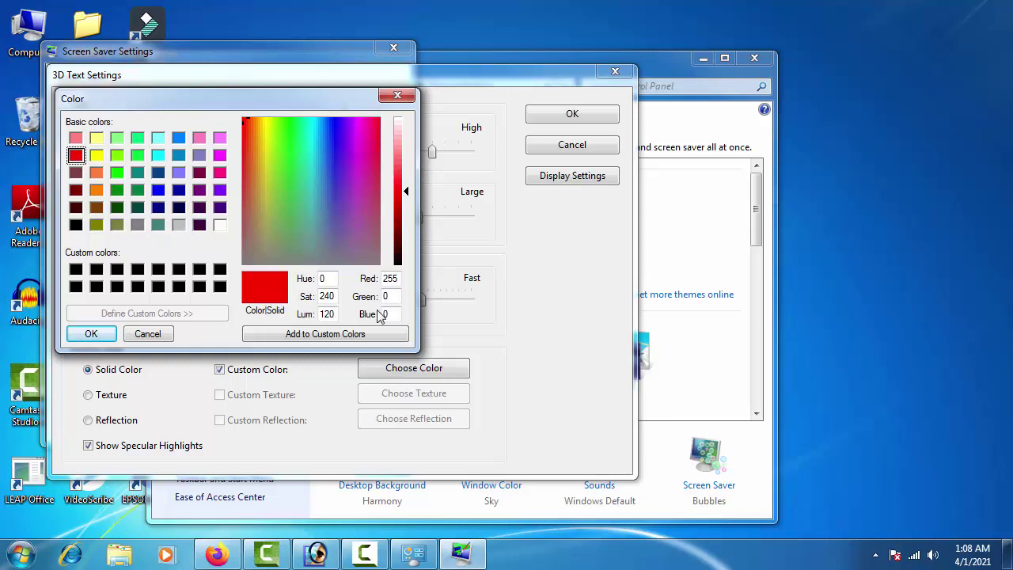
left_click(91, 333)
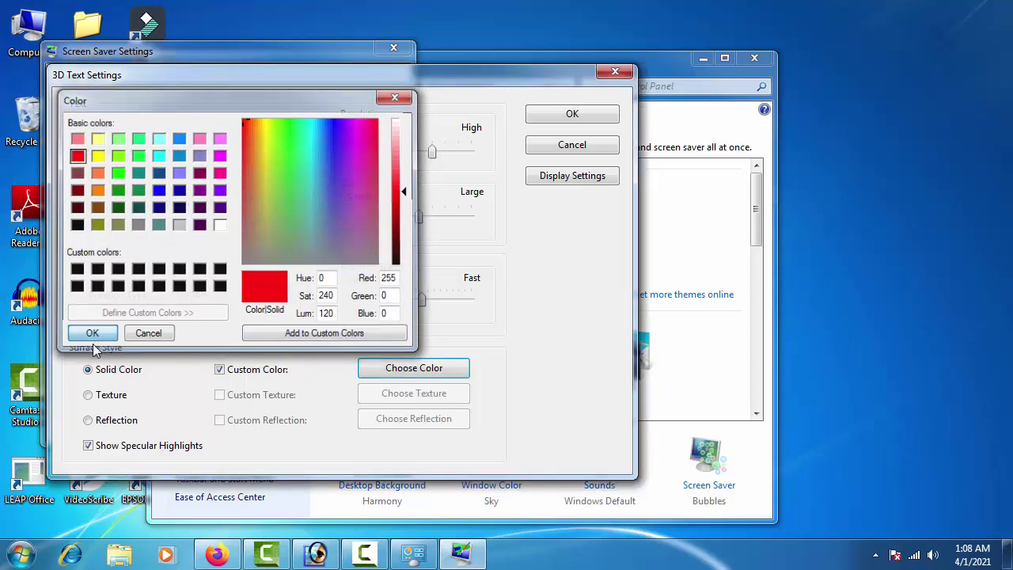
left_click(88, 395)
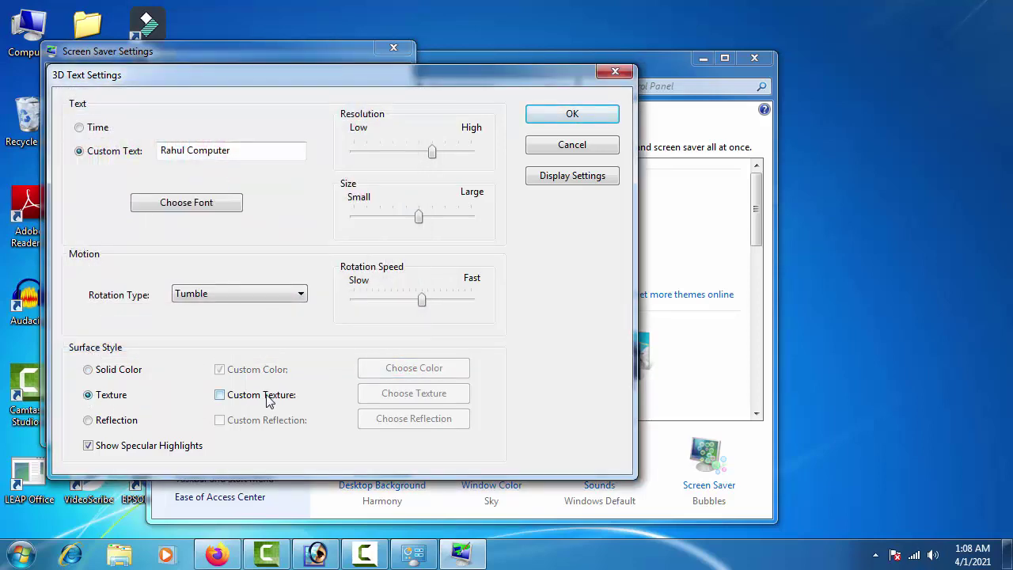
left_click(230, 403)
left_click(378, 391)
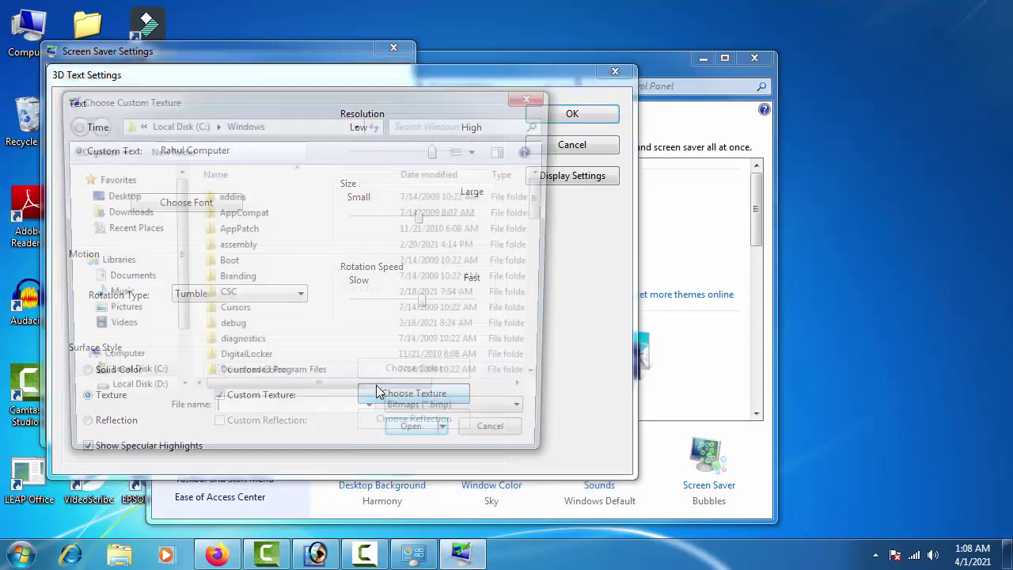
left_click(533, 98)
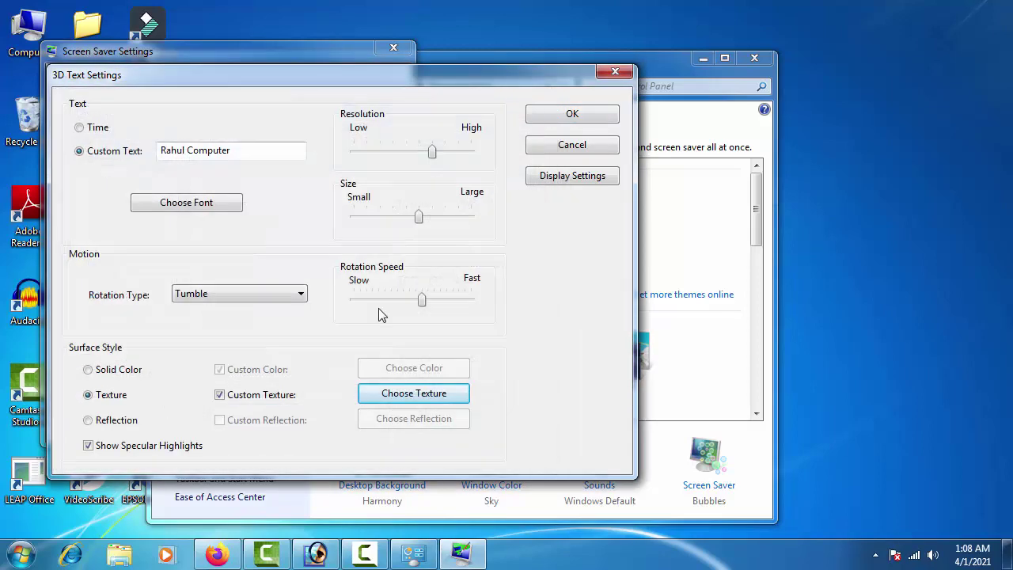
left_click(221, 398)
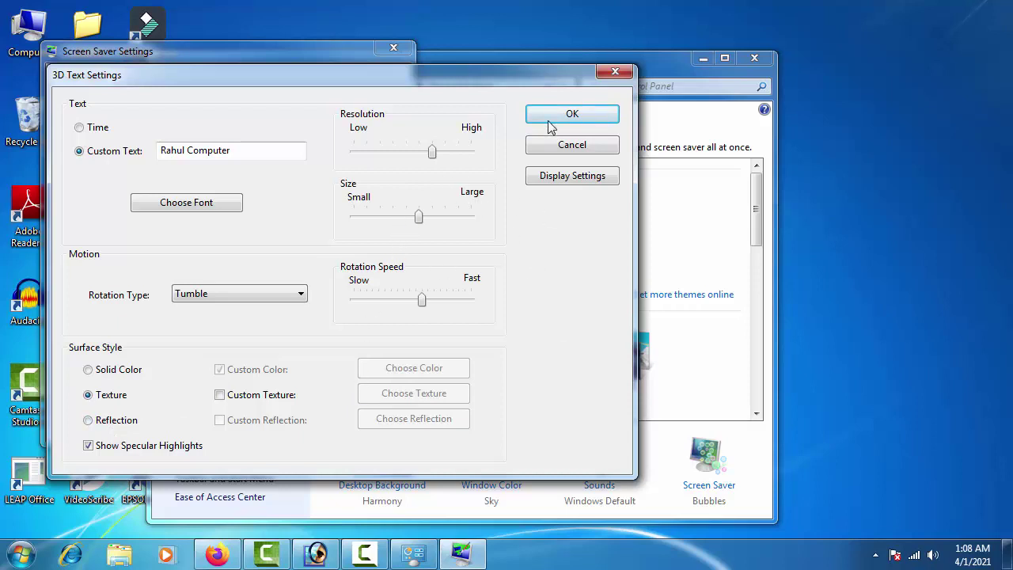
Accept the 3D text settings, apply the 3D Text screen saver, and close the screen saver and personalization windows.
left_click(571, 116)
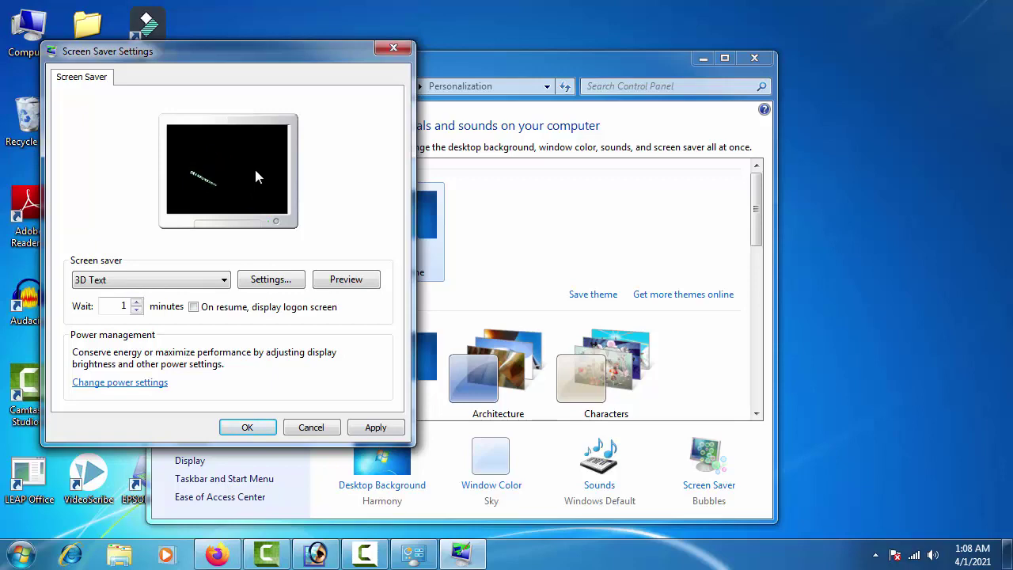
left_click(378, 430)
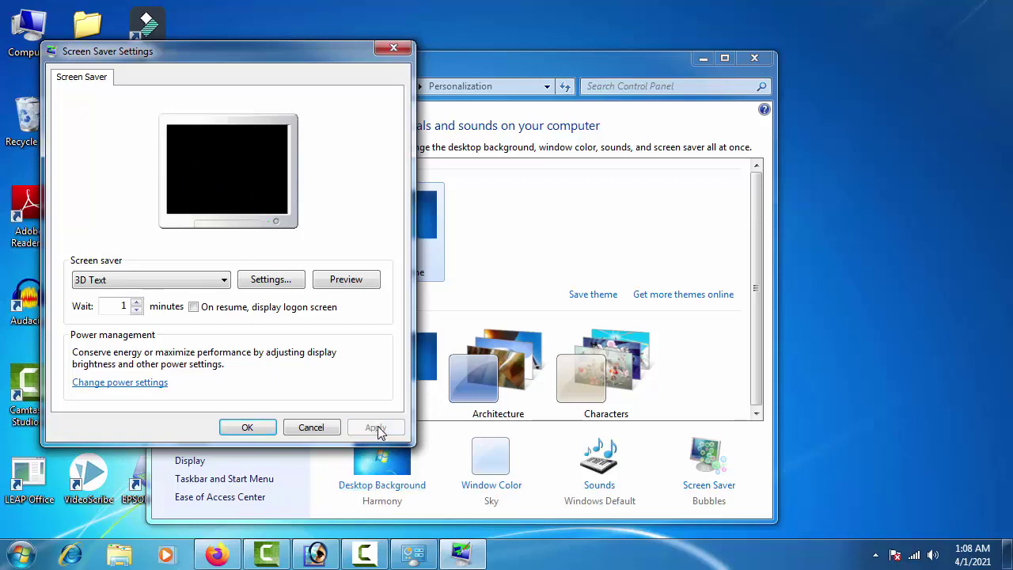
left_click(250, 431)
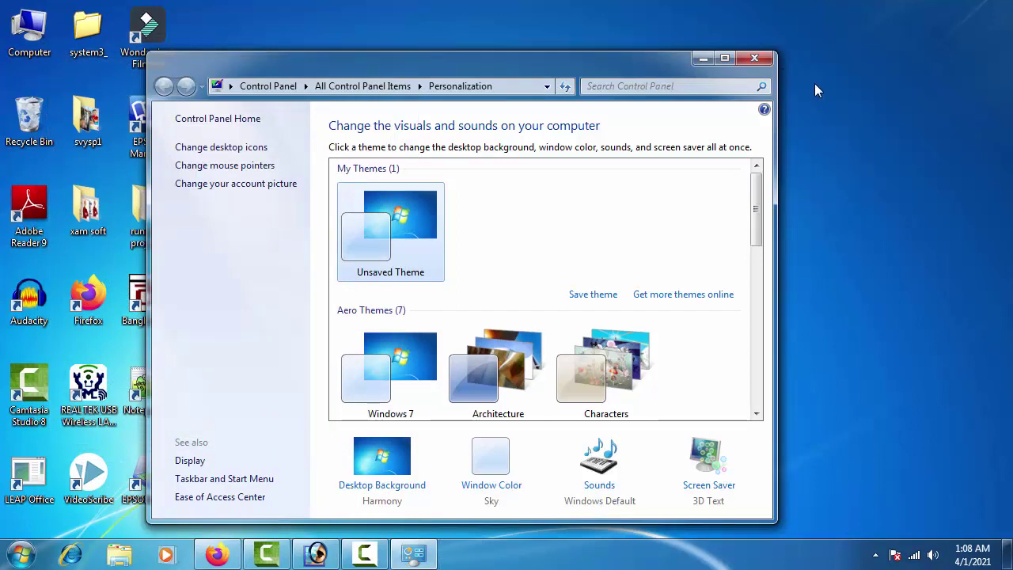
left_click(757, 55)
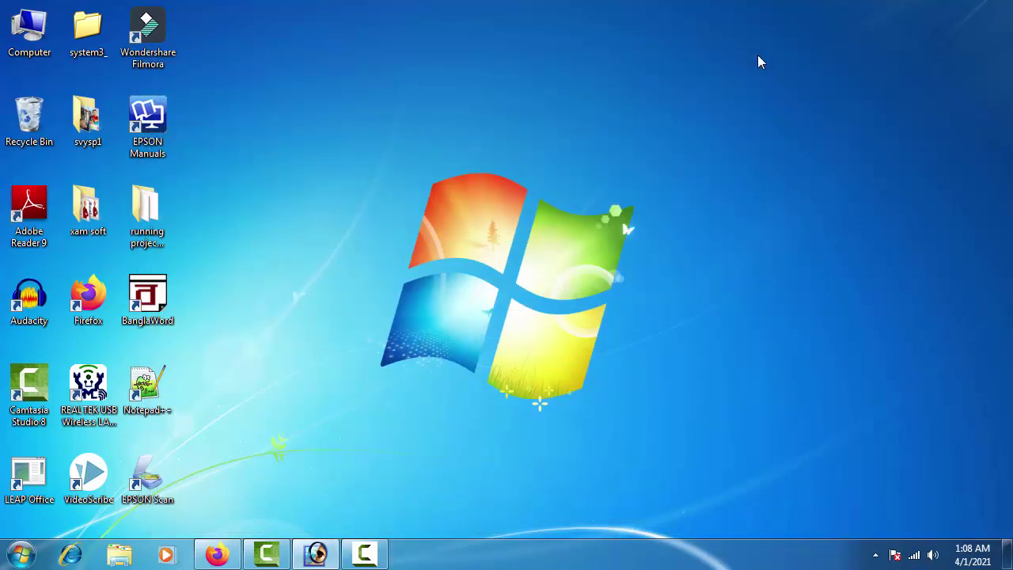